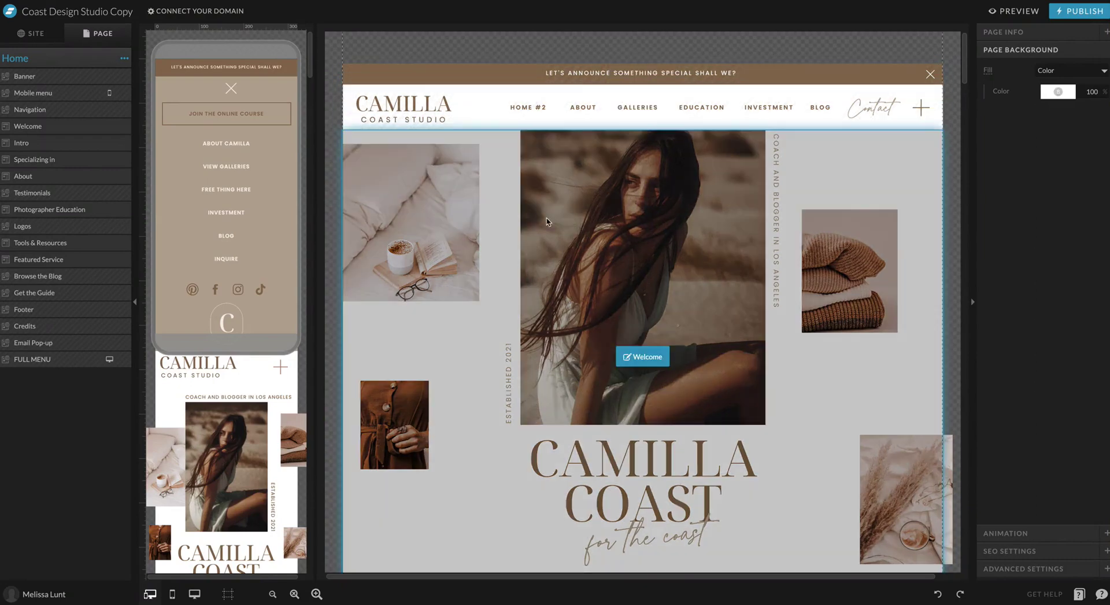
# Open the Header-1 canvas and check its menu items from HOME #2 through BLOG
pyautogui.scroll(-15, 546, 221)
pyautogui.scroll(15, 546, 221)
pyautogui.scroll(-10, 465, 274)
pyautogui.scroll(15, 520, 231)
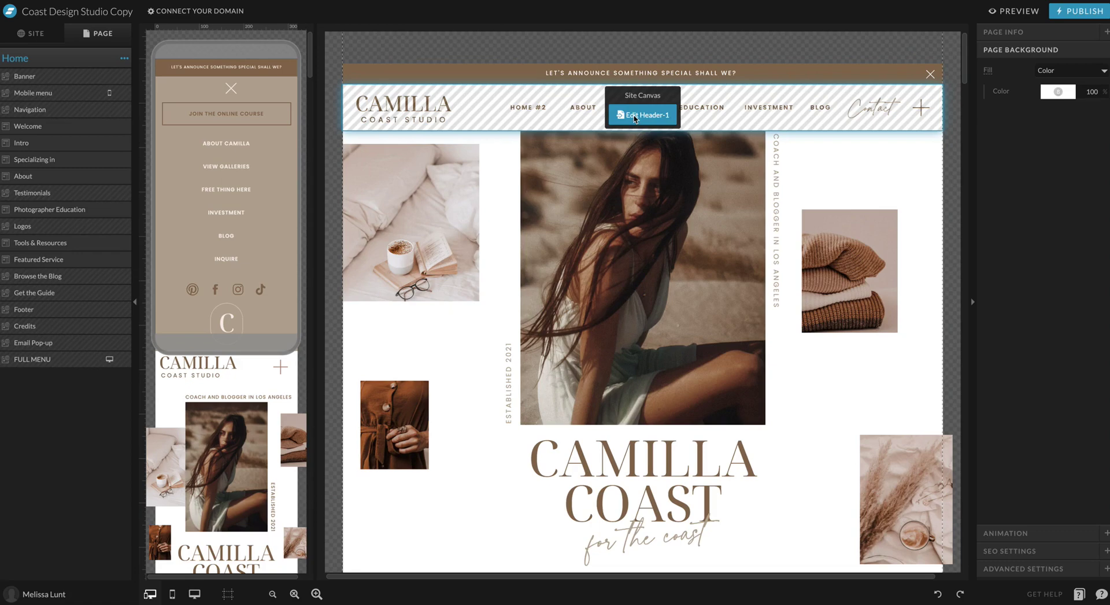
pyautogui.click(635, 117)
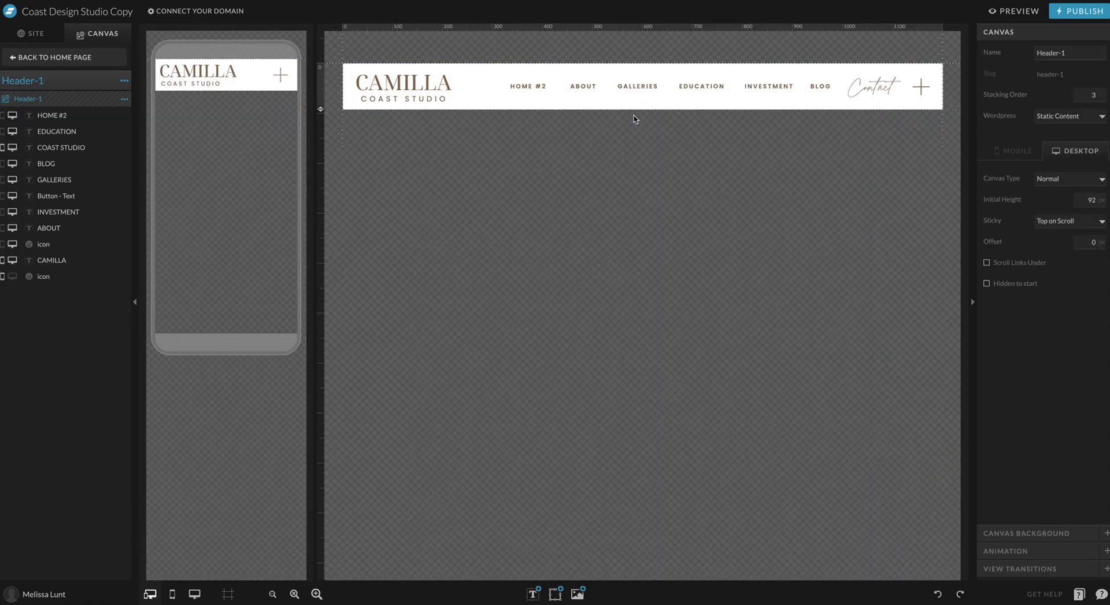
pyautogui.click(582, 88)
pyautogui.click(528, 86)
pyautogui.click(637, 87)
pyautogui.click(711, 88)
pyautogui.click(769, 87)
pyautogui.click(822, 86)
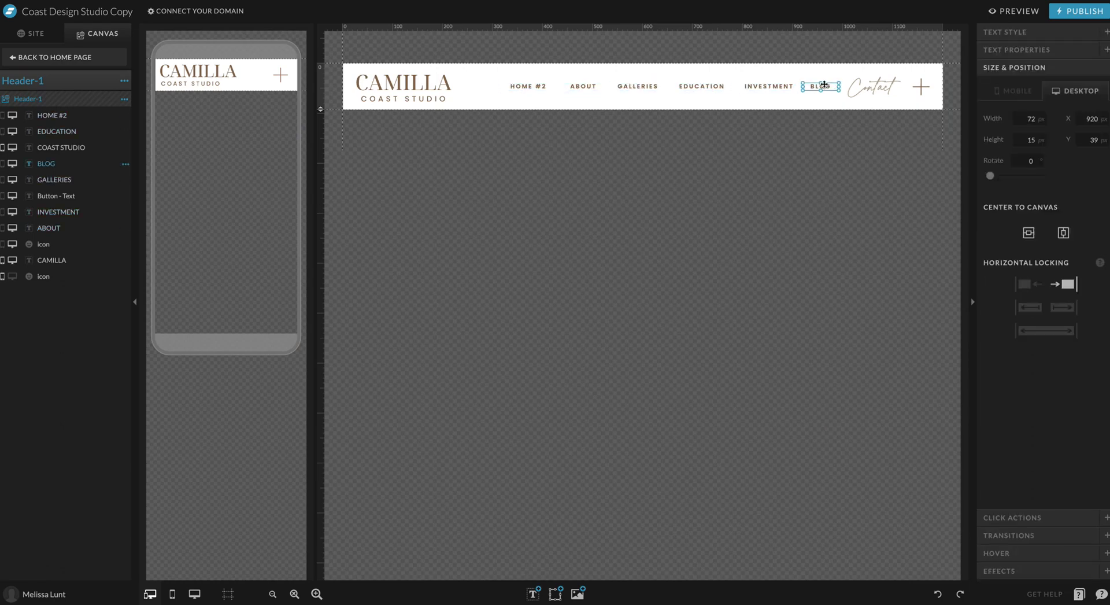
pyautogui.click(538, 88)
# Duplicate the HOME #2 menu item and place the copy right after the original
pyautogui.moveTo(543, 88); pyautogui.dragTo(501, 88)
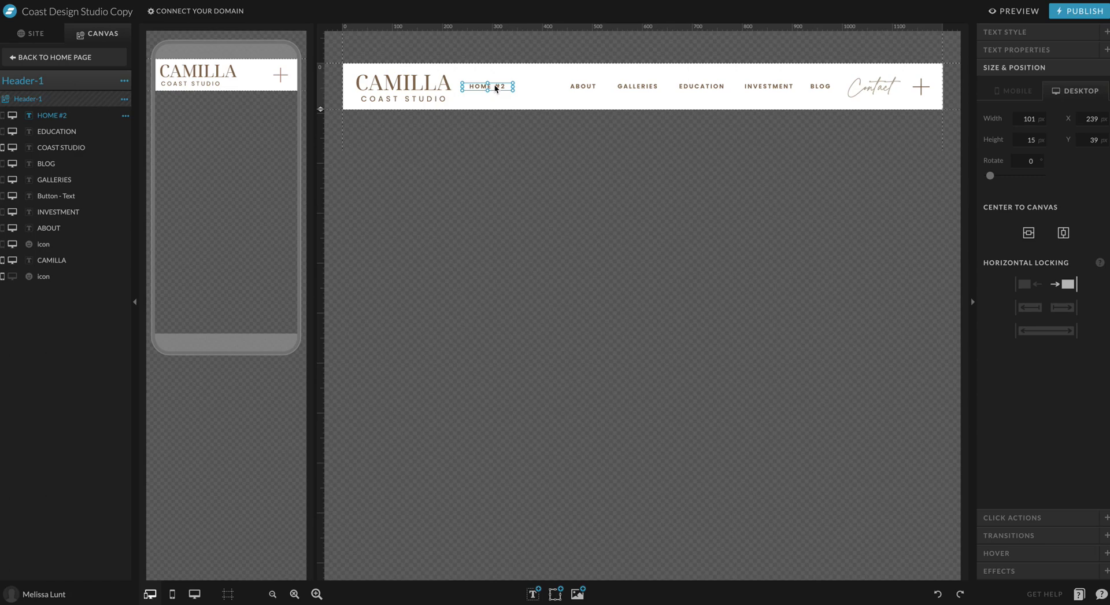
pyautogui.hotkey('ctrl', 'd')
pyautogui.moveTo(496, 88)
pyautogui.mouseDown()
pyautogui.moveTo(545, 92)
pyautogui.moveTo(483, 91)
pyautogui.mouseUp()
pyautogui.click(554, 87)
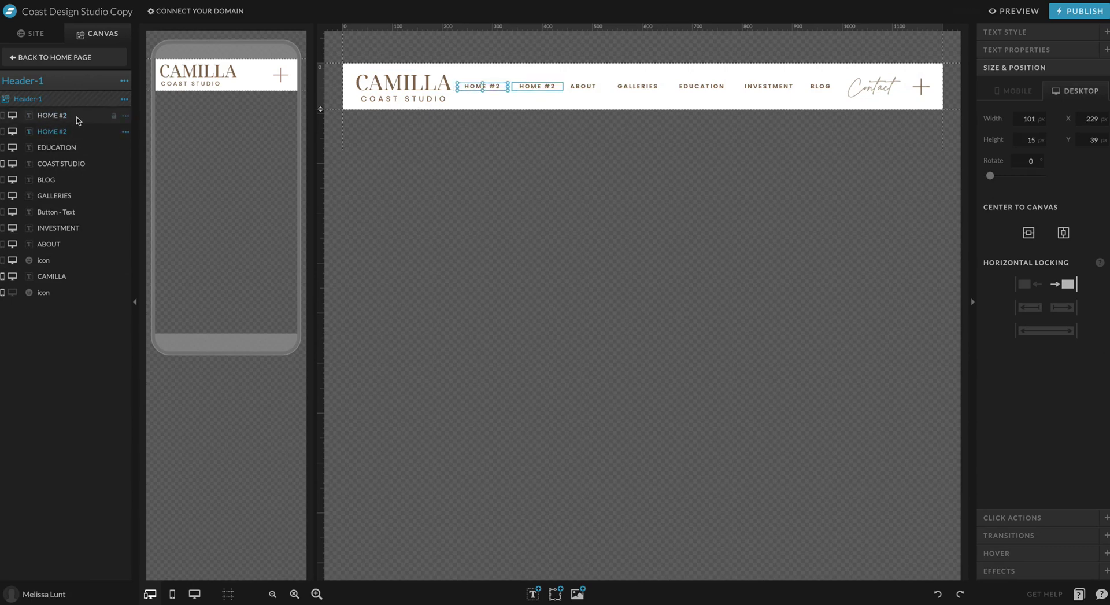
# Rename the copied HOME #2 menu item to 'SHOP NOW'
pyautogui.doubleClick(552, 89)
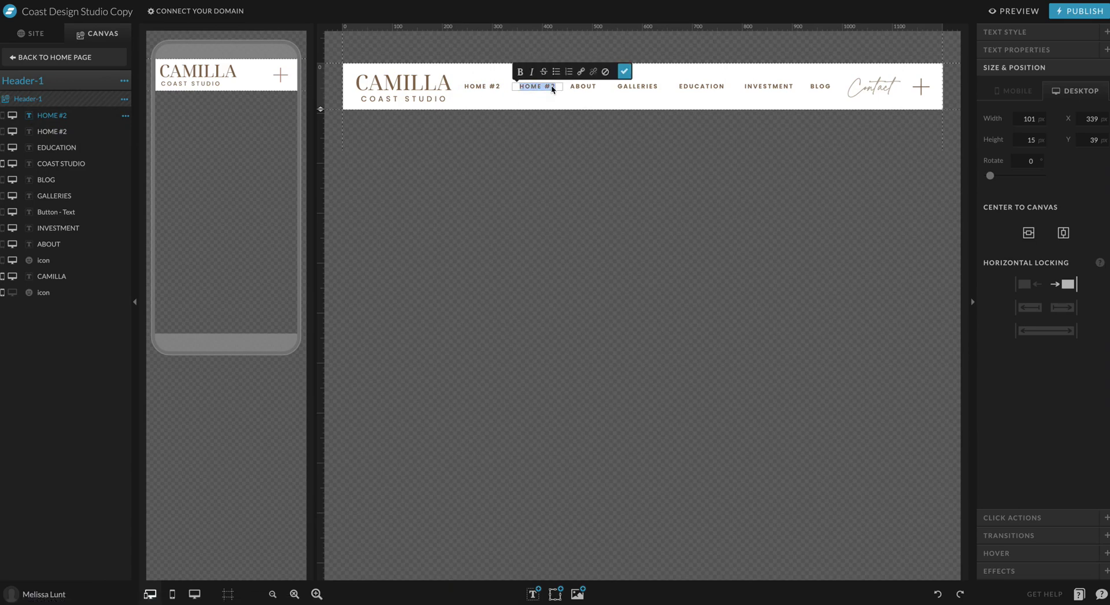
pyautogui.write('SHOP NOW')
pyautogui.click(625, 71)
# Move SHOP NOW after BLOG and shift ABOUT, GALLERIES, EDUCATION, INVESTMENT and BLOG to close gaps
pyautogui.moveTo(546, 90); pyautogui.dragTo(784, 88)
pyautogui.moveTo(585, 87); pyautogui.dragTo(527, 87)
pyautogui.moveTo(620, 89); pyautogui.dragTo(577, 84)
pyautogui.moveTo(694, 86); pyautogui.dragTo(636, 86)
pyautogui.moveTo(764, 88); pyautogui.dragTo(652, 90)
pyautogui.moveTo(801, 88); pyautogui.dragTo(777, 87)
pyautogui.moveTo(854, 88); pyautogui.dragTo(802, 88)
pyautogui.click(662, 79)
pyautogui.moveTo(723, 89); pyautogui.dragTo(730, 88)
pyautogui.moveTo(633, 86); pyautogui.dragTo(636, 86)
pyautogui.click(640, 78)
pyautogui.click(641, 84)
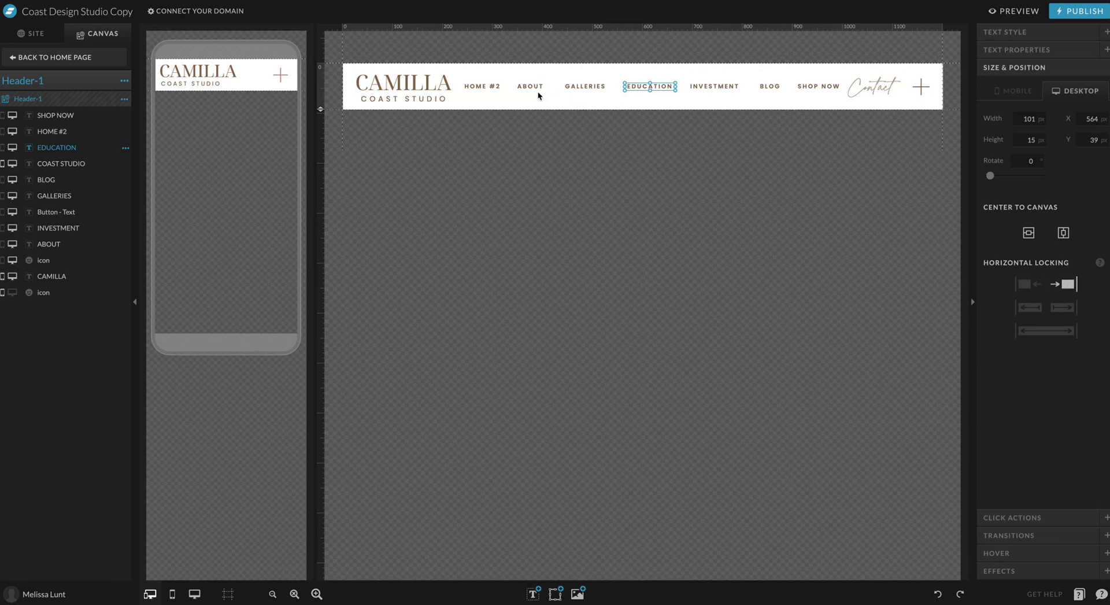
# Publish the site with the new header menu and open the live published page
pyautogui.click(479, 85)
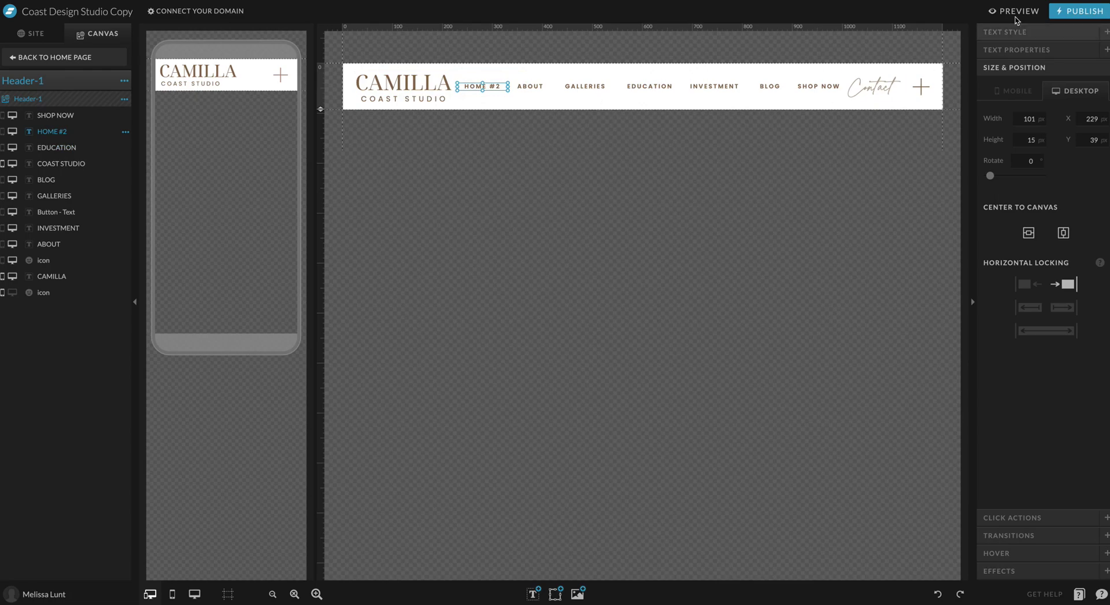
pyautogui.click(1085, 16)
pyautogui.click(677, 212)
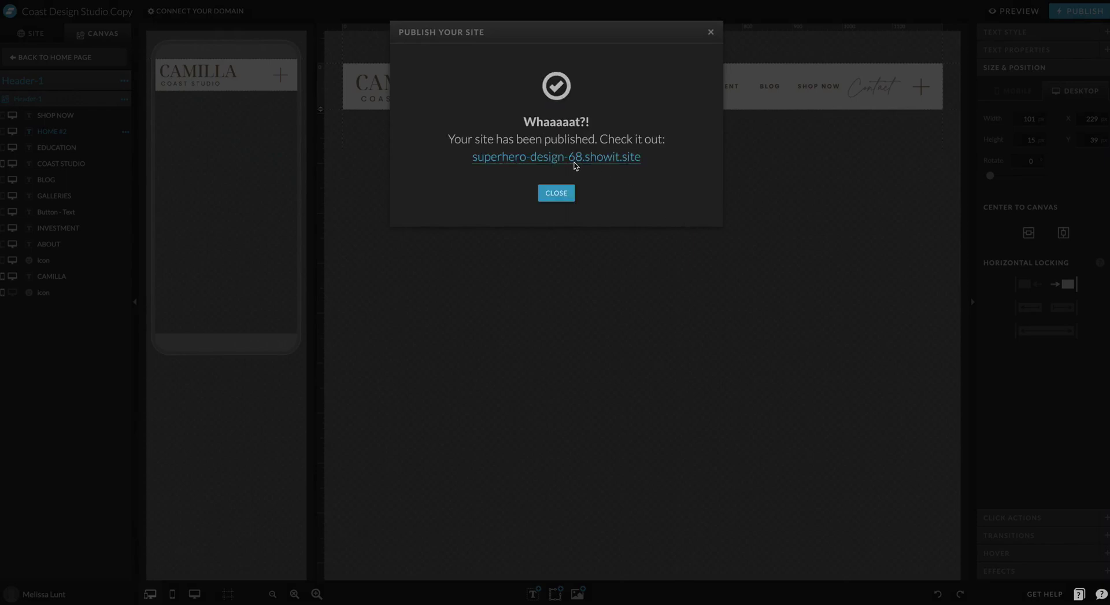
pyautogui.click(571, 161)
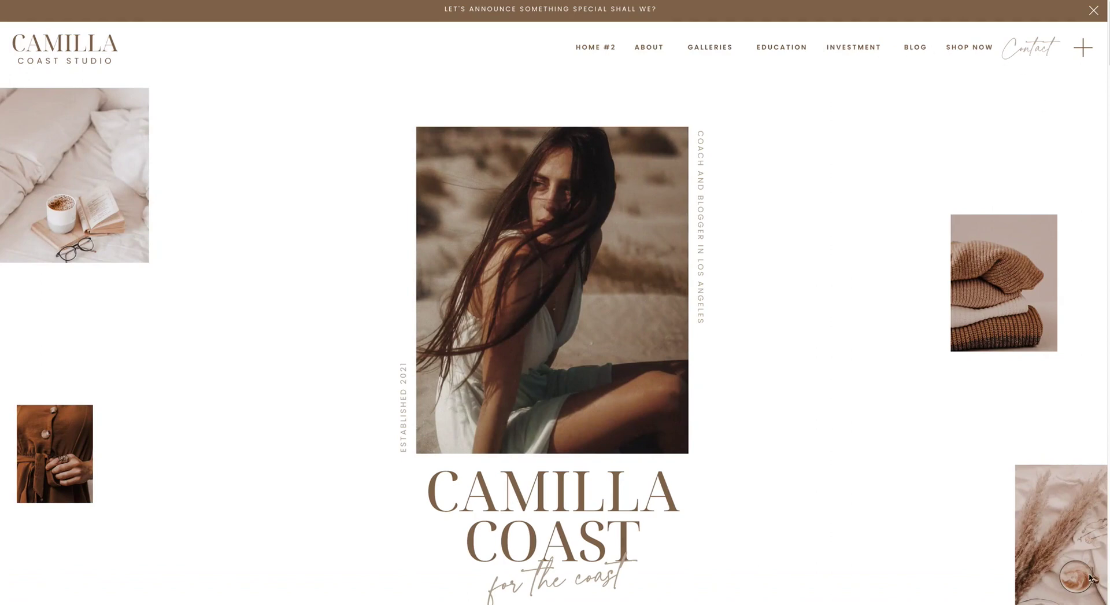
# Narrow the browser window to check the live header's Shop Now item, then return to Showit
pyautogui.moveTo(1107, 601); pyautogui.dragTo(1000, 601)
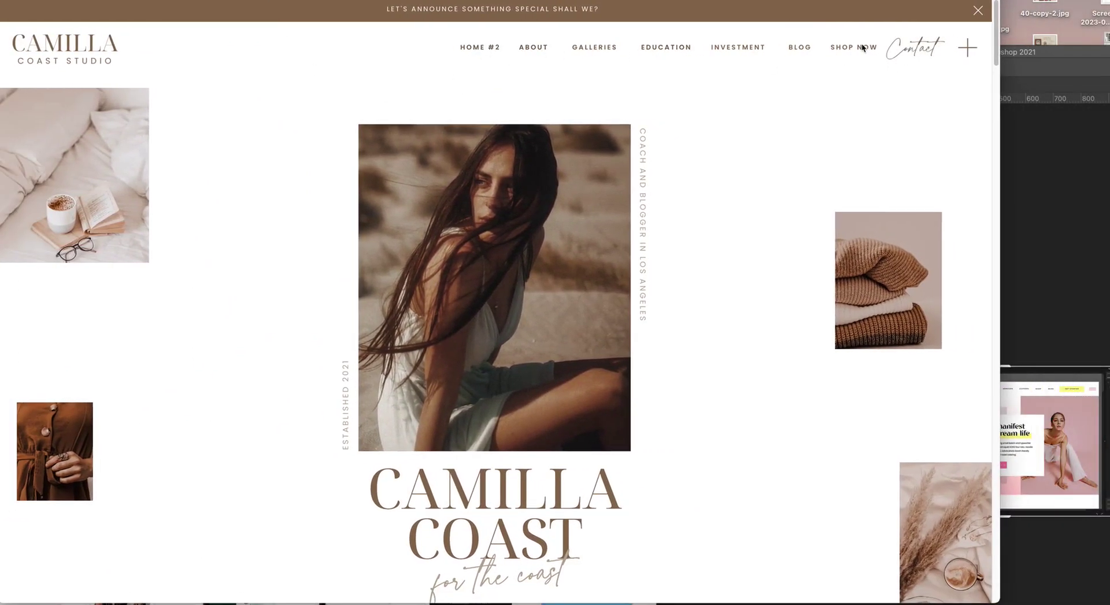
pyautogui.press('super+w')
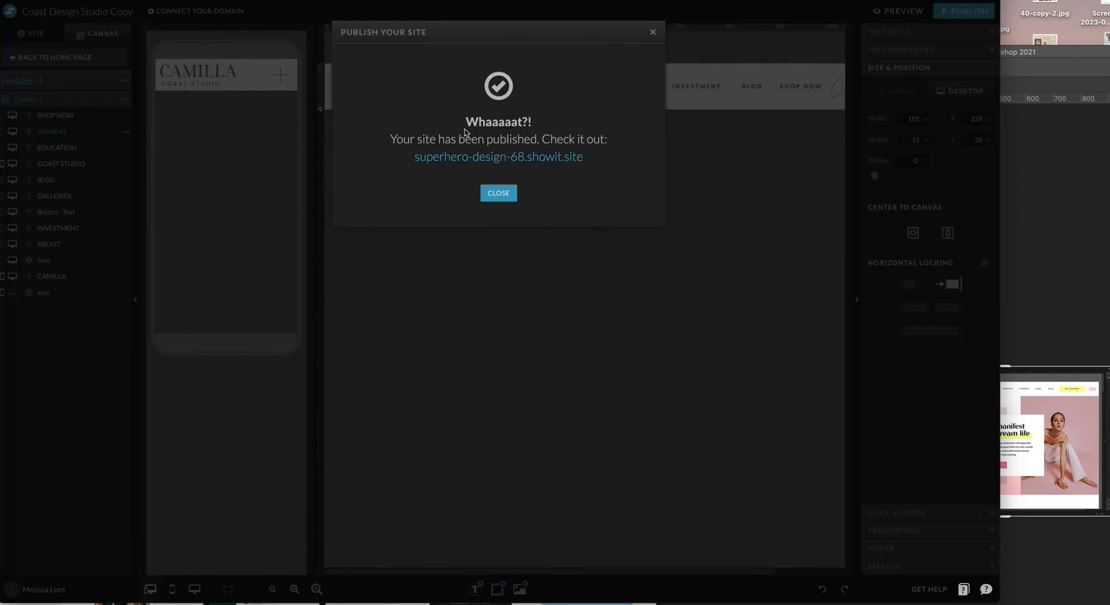
# Dismiss the publish confirmation, select SHOP NOW, and open its Click Actions link settings
pyautogui.click(495, 191)
pyautogui.click(793, 88)
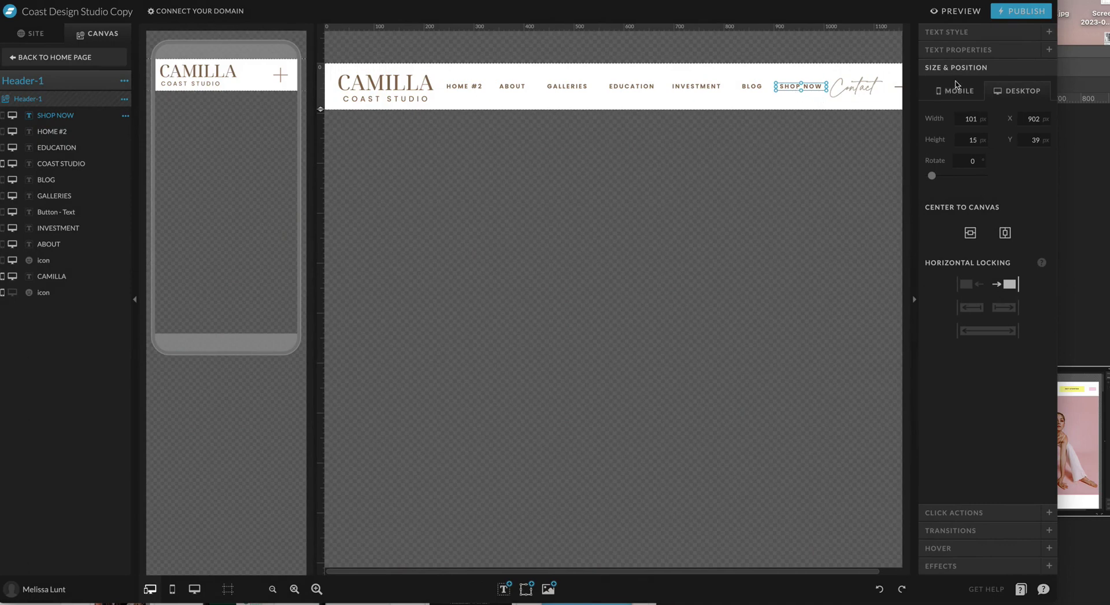
pyautogui.click(979, 514)
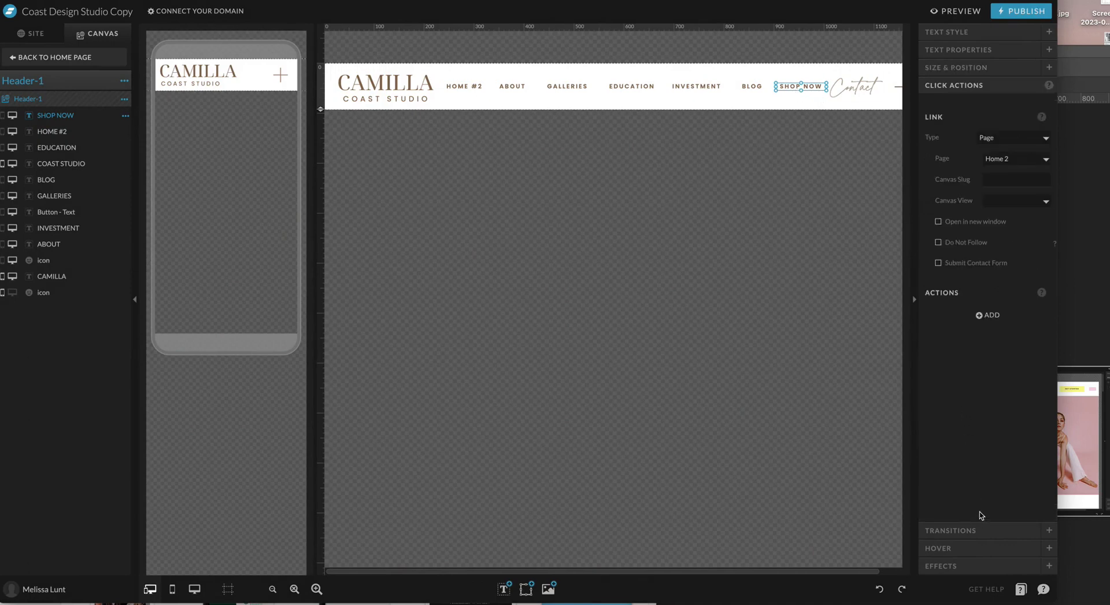
pyautogui.moveTo(879, 570); pyautogui.dragTo(901, 571)
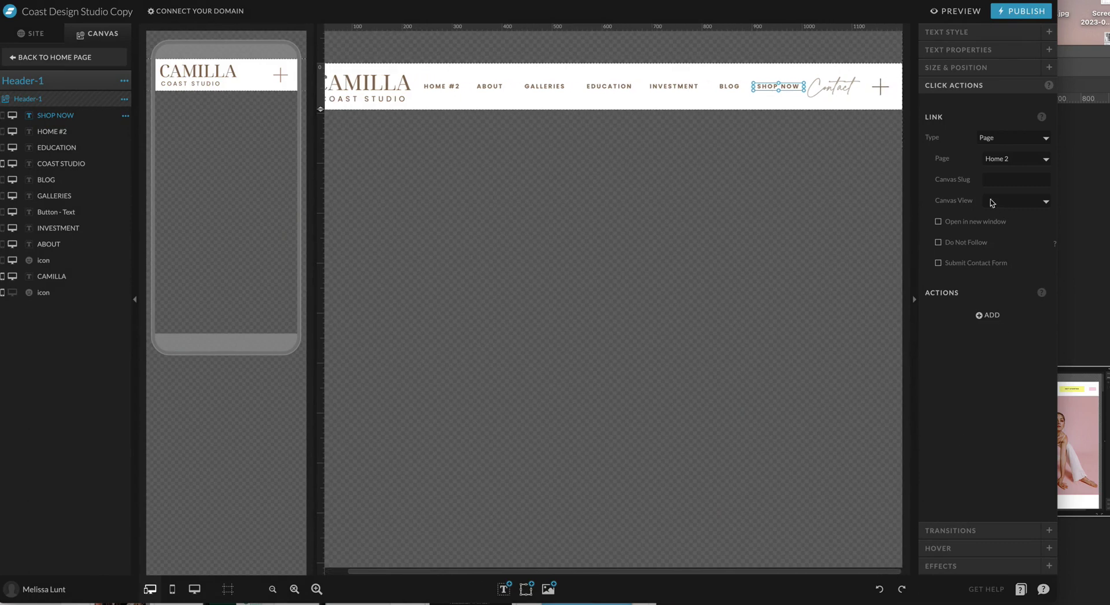
pyautogui.click(1002, 140)
pyautogui.click(1002, 140)
pyautogui.click(1014, 159)
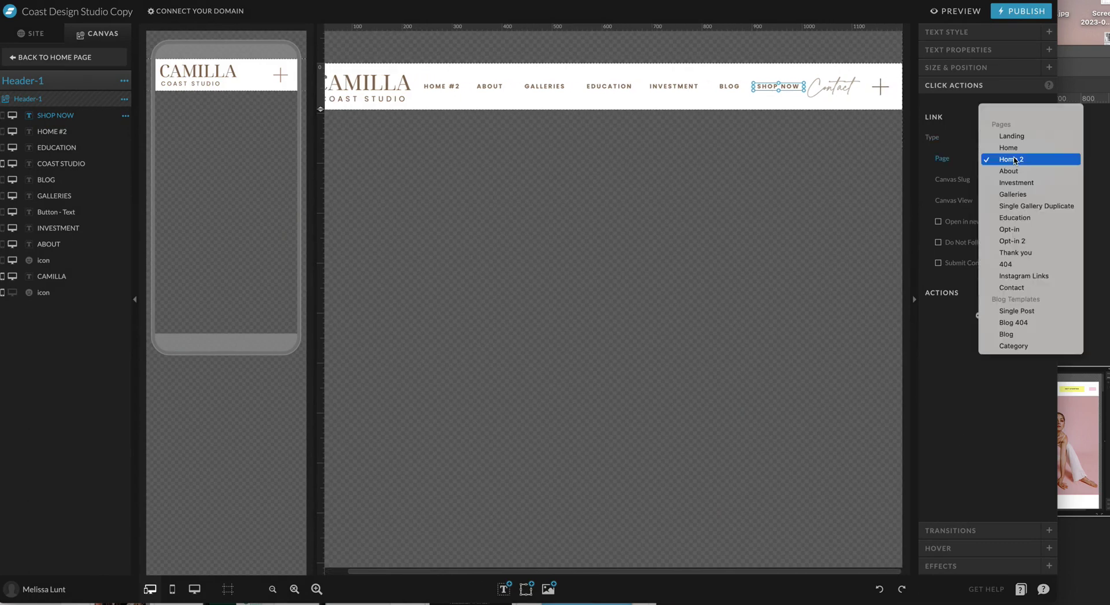
pyautogui.click(1015, 160)
pyautogui.click(1006, 140)
pyautogui.click(1007, 185)
pyautogui.click(1004, 161)
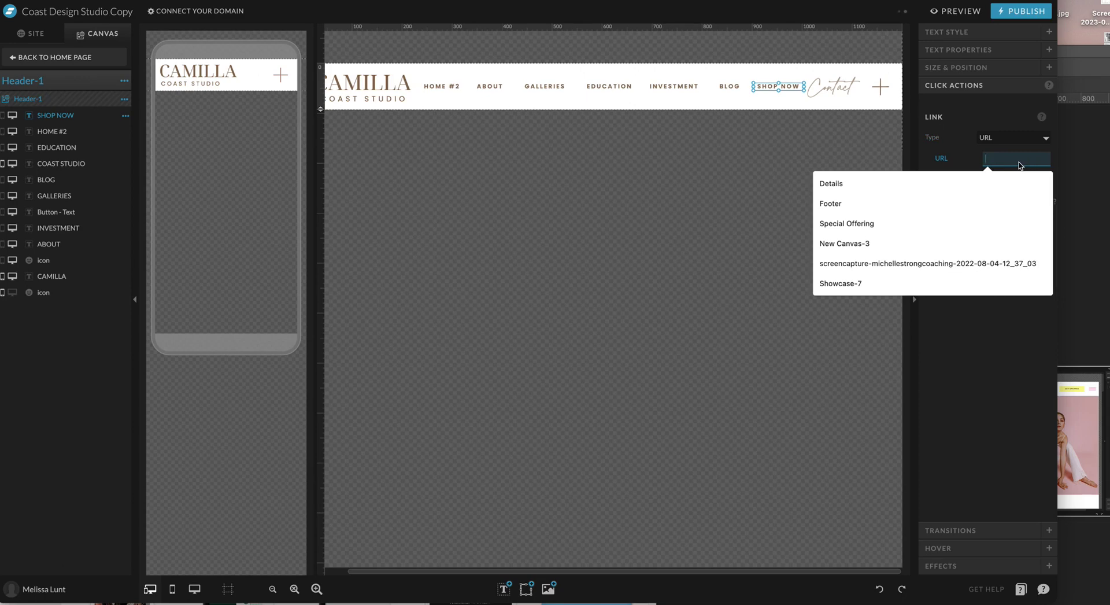
pyautogui.write('HT')
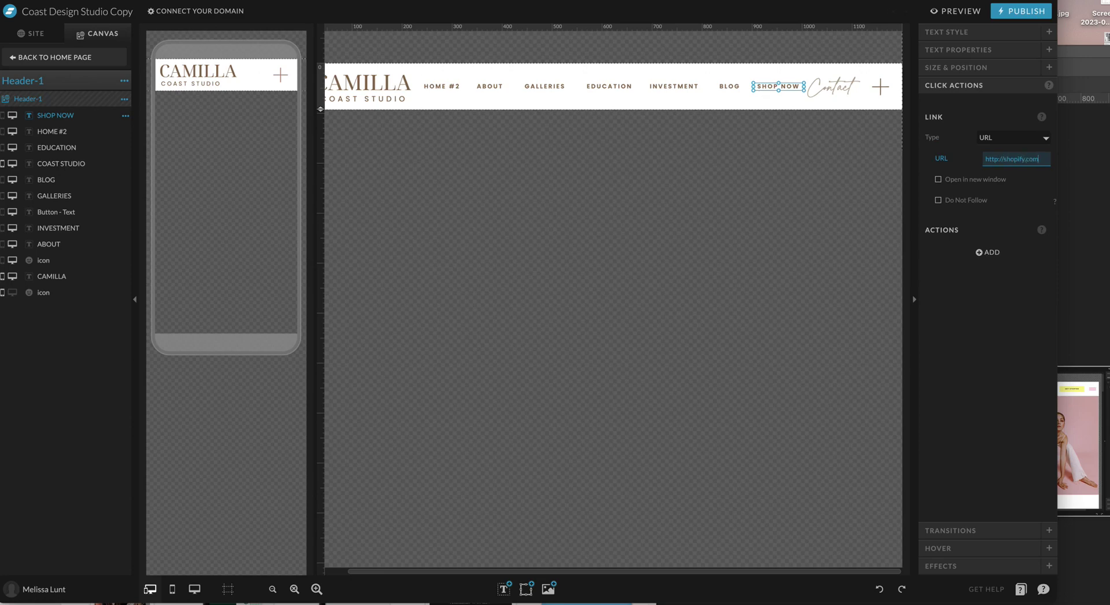
pyautogui.click(949, 180)
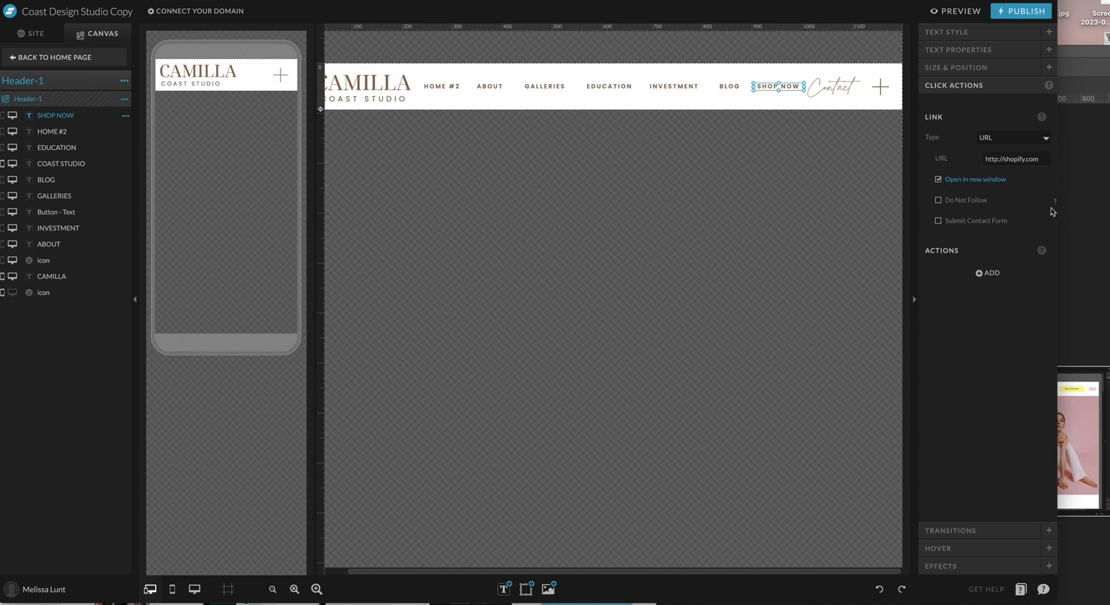
pyautogui.moveTo(1060, 191); pyautogui.dragTo(1101, 191)
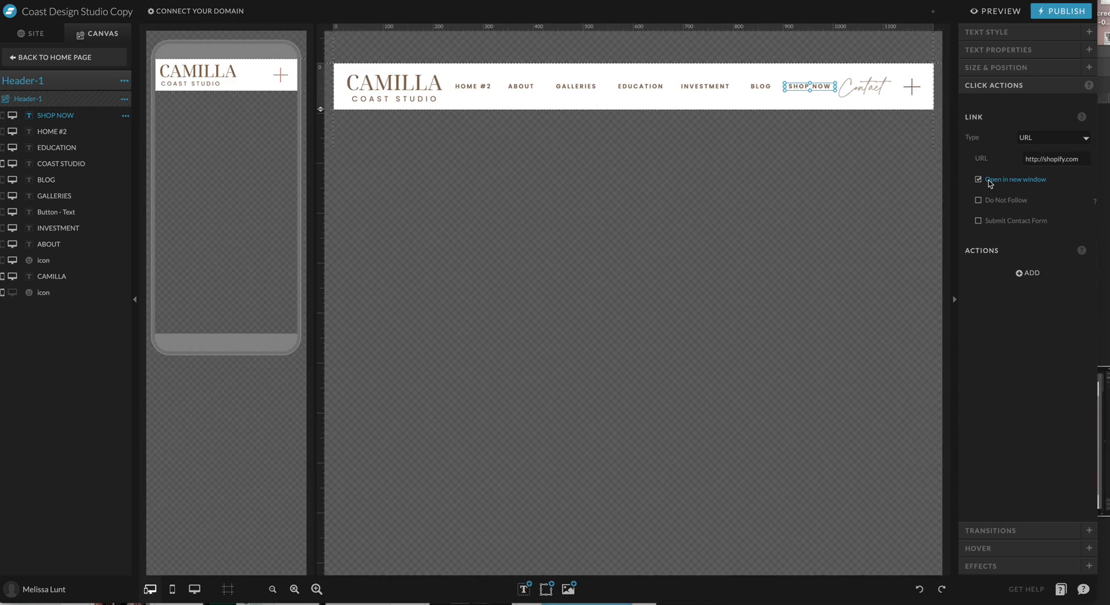
# Republish the site so the SHOP NOW shopify.com link goes live, then close the confirmation
pyautogui.click(1063, 11)
pyautogui.click(670, 211)
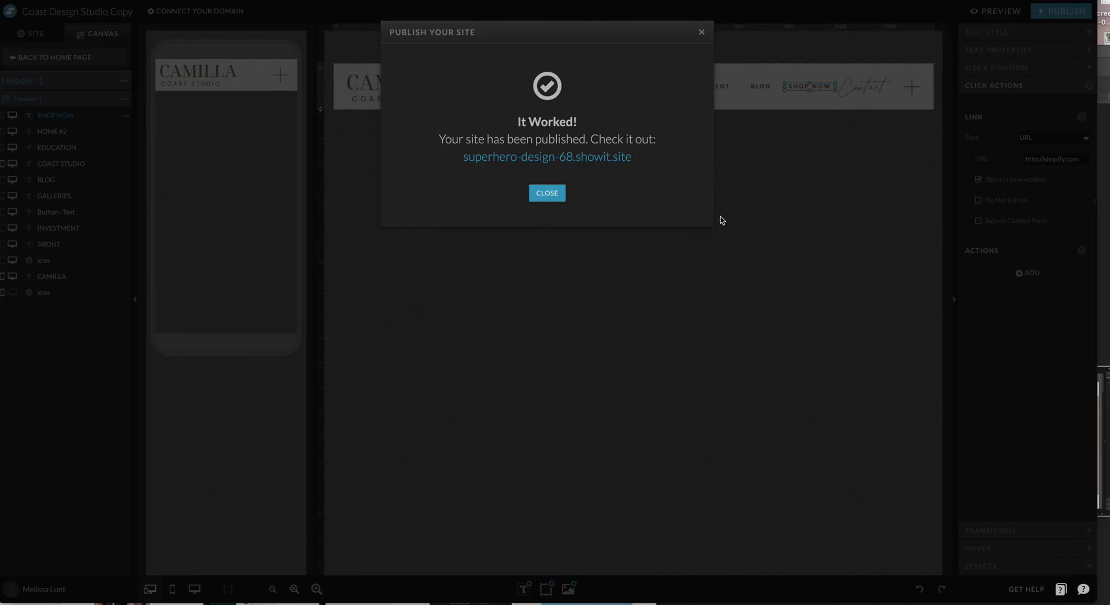
pyautogui.click(547, 192)
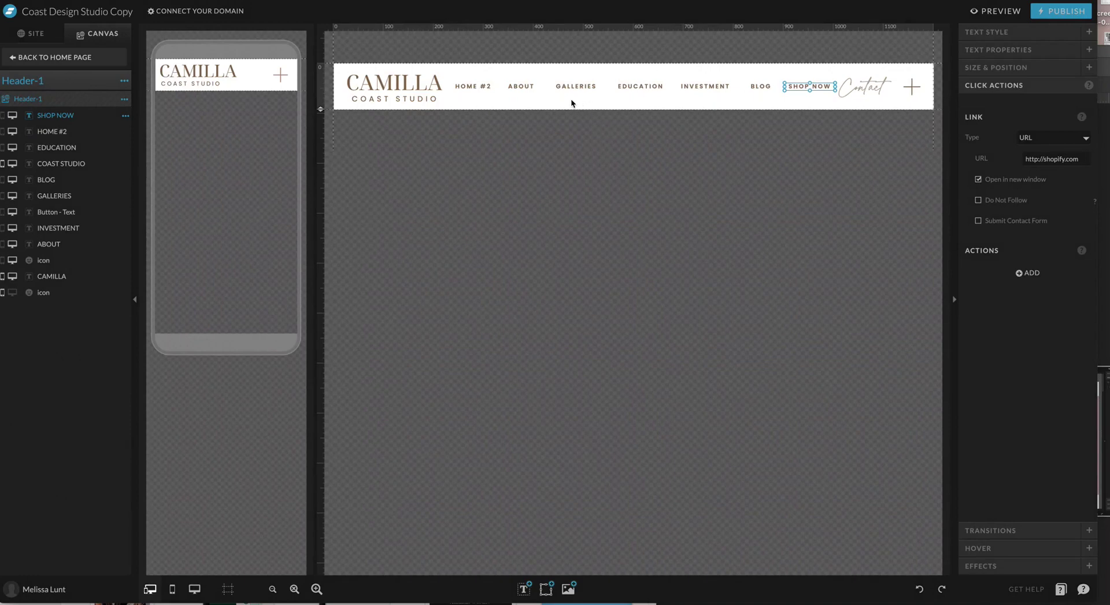
# Go back to the Home page, select the Mobile menu section, and edit its canvas
pyautogui.click(476, 89)
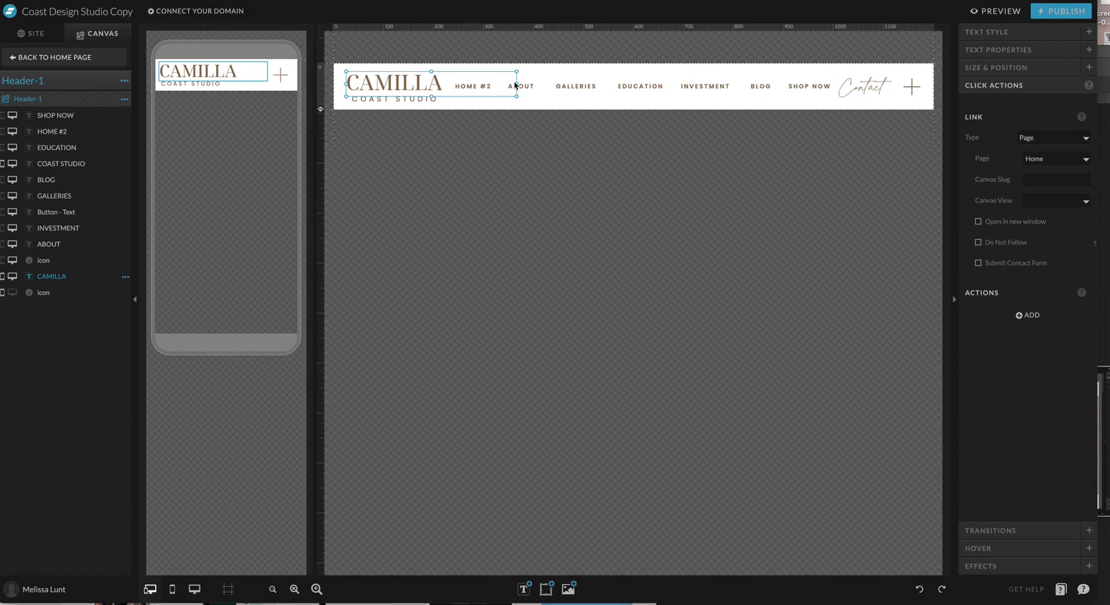
pyautogui.click(56, 58)
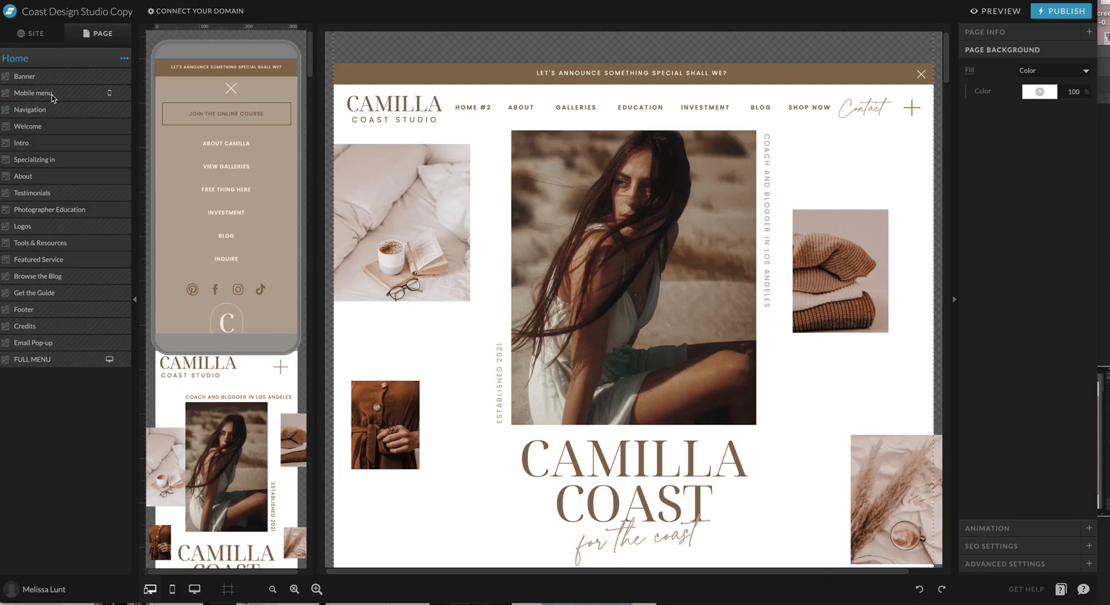
pyautogui.click(52, 95)
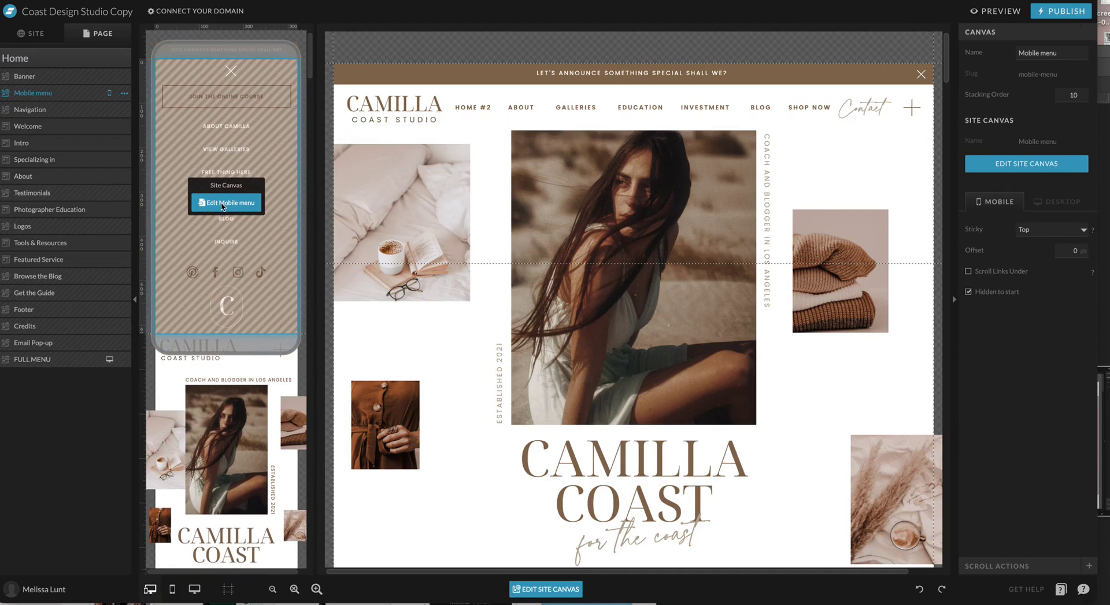
pyautogui.click(222, 206)
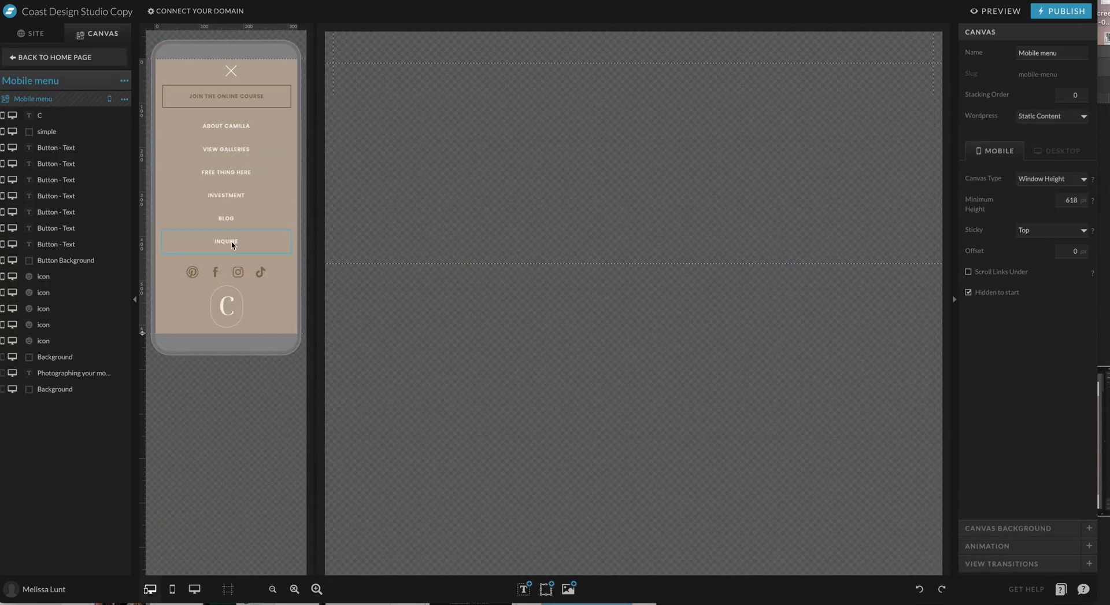
# Duplicate ABOUT CAMILLA, place the copy just below it, and rename it 'SHOP NOW'
pyautogui.click(267, 122)
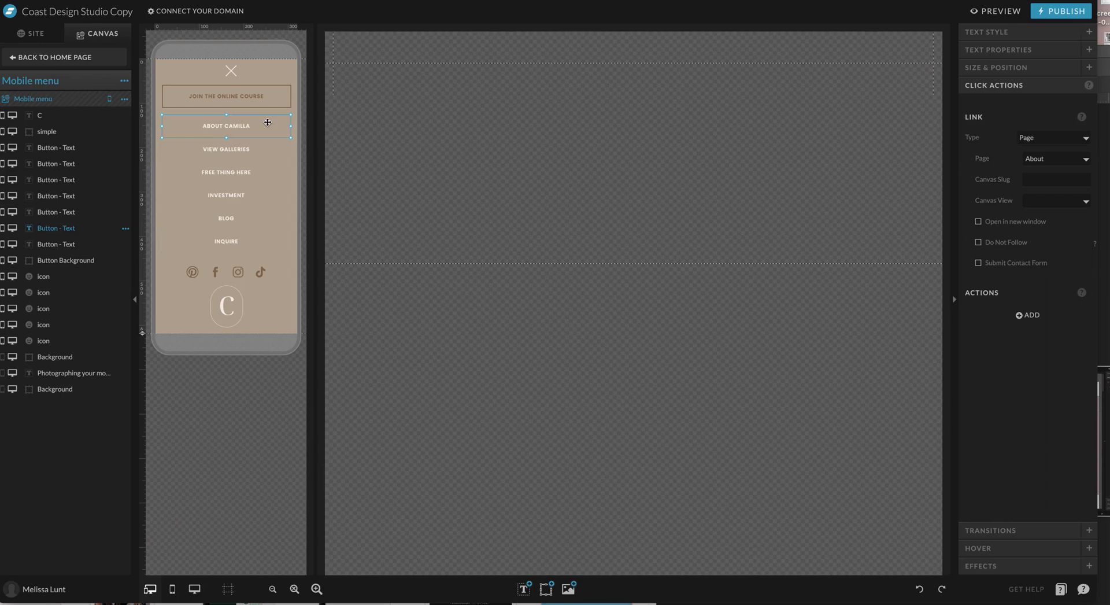
pyautogui.hotkey('ctrl', 'd')
pyautogui.moveTo(267, 122)
pyautogui.mouseDown()
pyautogui.moveTo(272, 260)
pyautogui.moveTo(277, 115)
pyautogui.mouseUp()
pyautogui.moveTo(166, 265); pyautogui.dragTo(224, 180)
pyautogui.click(250, 127)
pyautogui.moveTo(249, 127); pyautogui.dragTo(249, 152)
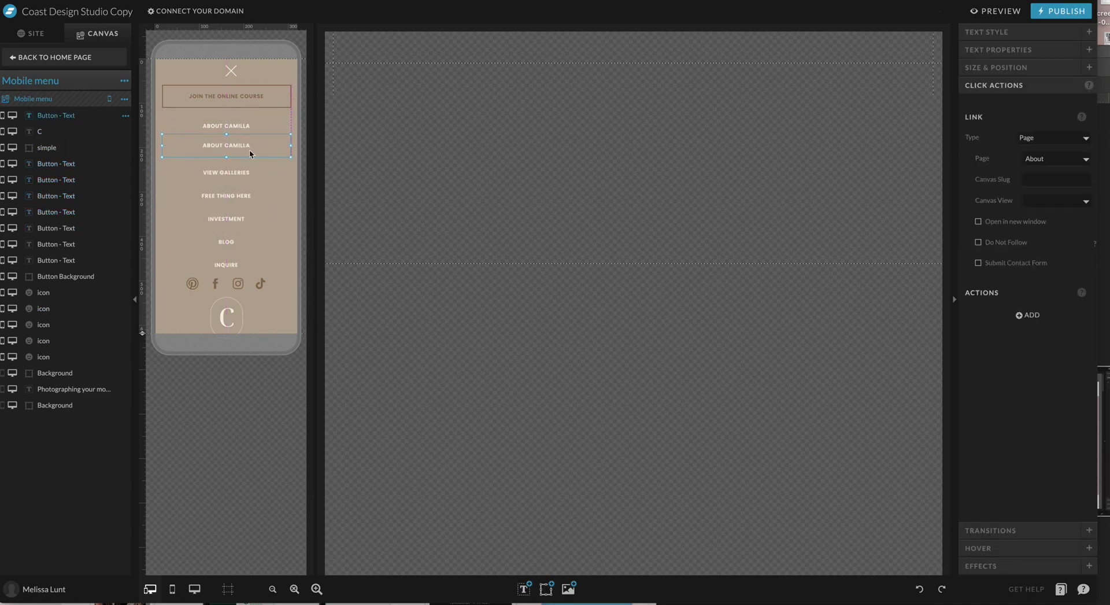
pyautogui.doubleClick(236, 146)
pyautogui.write('SHOP NOW')
pyautogui.click(262, 124)
pyautogui.click(1073, 139)
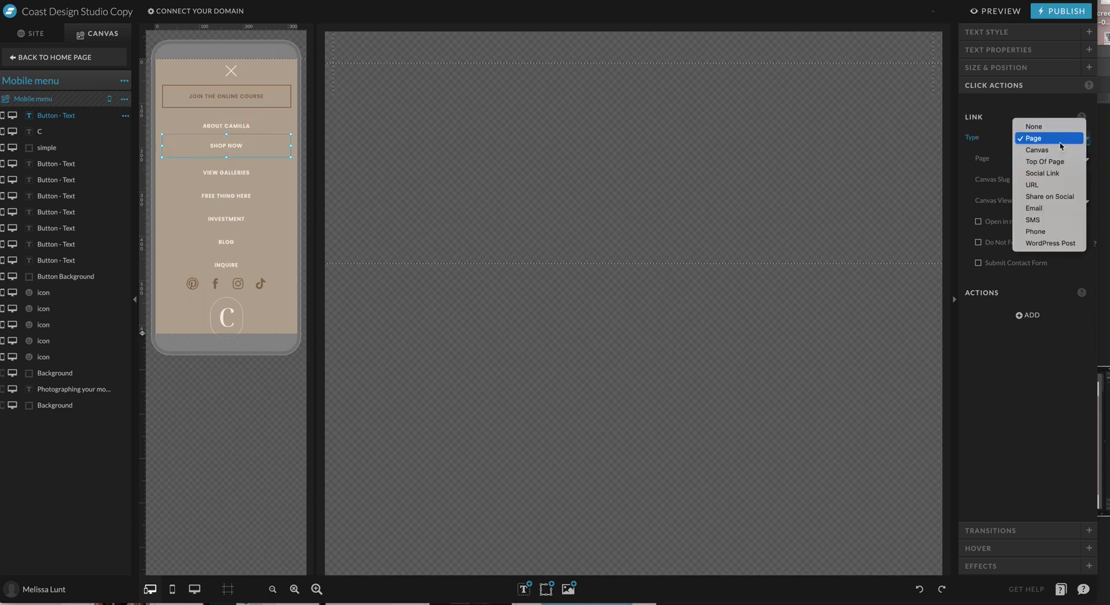
pyautogui.click(1063, 186)
pyautogui.click(1051, 163)
pyautogui.write('HTTP')
pyautogui.press('BackSpace')
pyautogui.press('BackSpace')
pyautogui.press('BackSpace')
pyautogui.press('BackSpace')
pyautogui.write('htt')
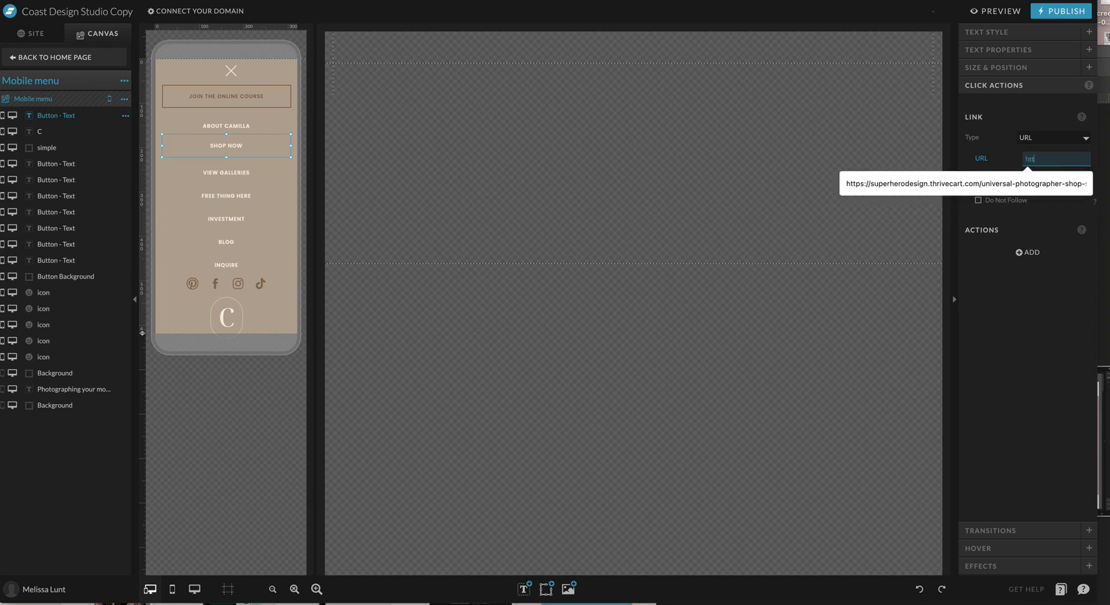
pyautogui.write('p://shop')
pyautogui.press('BackSpace')
pyautogui.write('opfy')
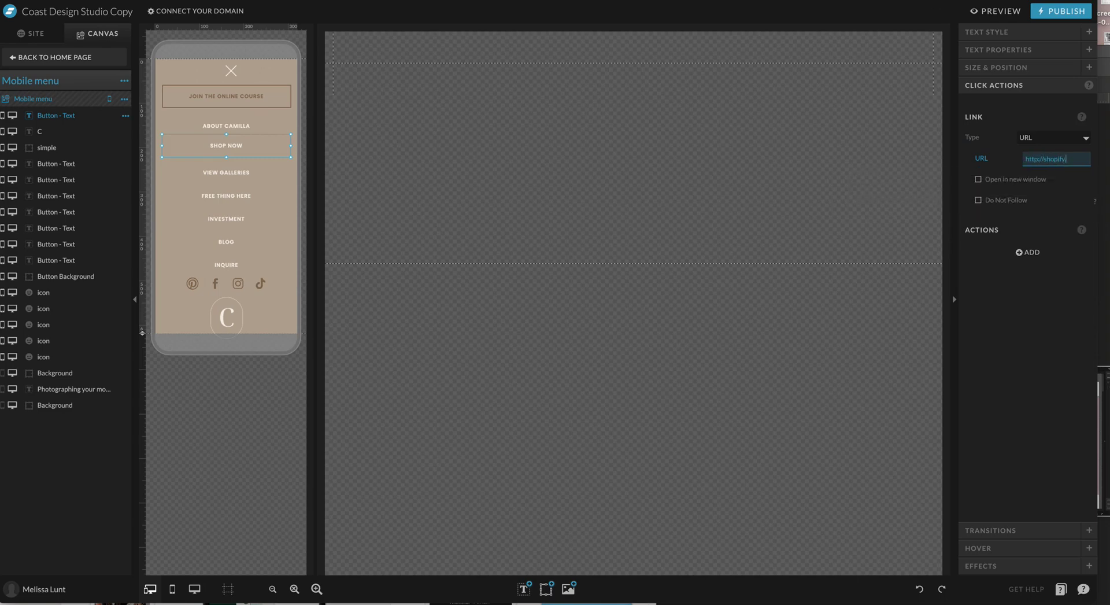
# Publish the updated site and dismiss the confirmation
pyautogui.click(1074, 15)
pyautogui.click(675, 218)
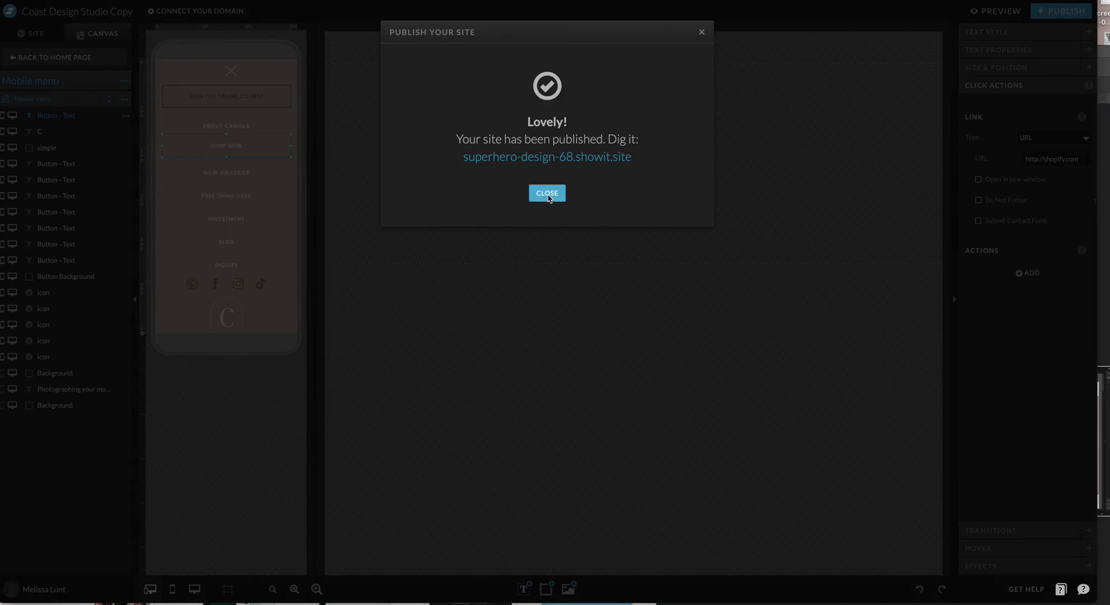
pyautogui.click(548, 195)
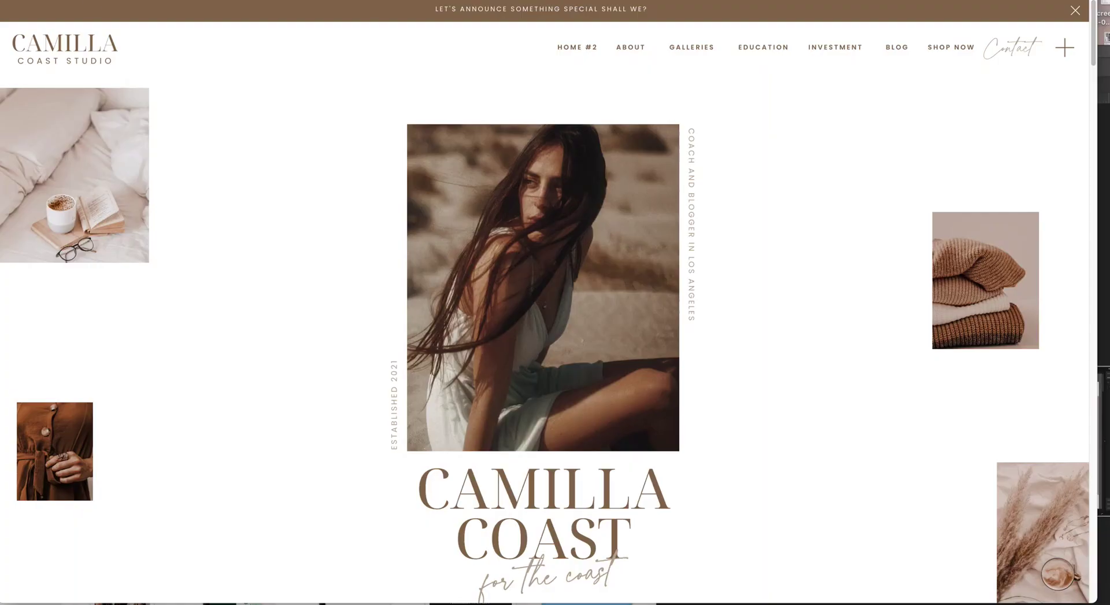
# At phone width, open the live site's + menu to verify Shop Now under About Camilla, then return to Showit
pyautogui.press('ctrl+super+f')
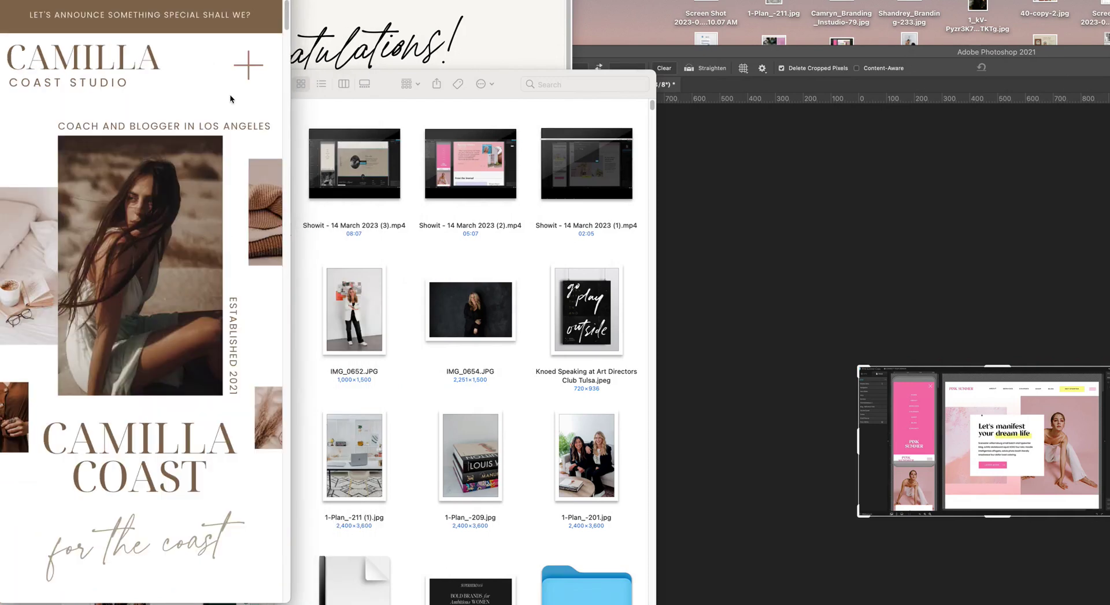
pyautogui.click(249, 72)
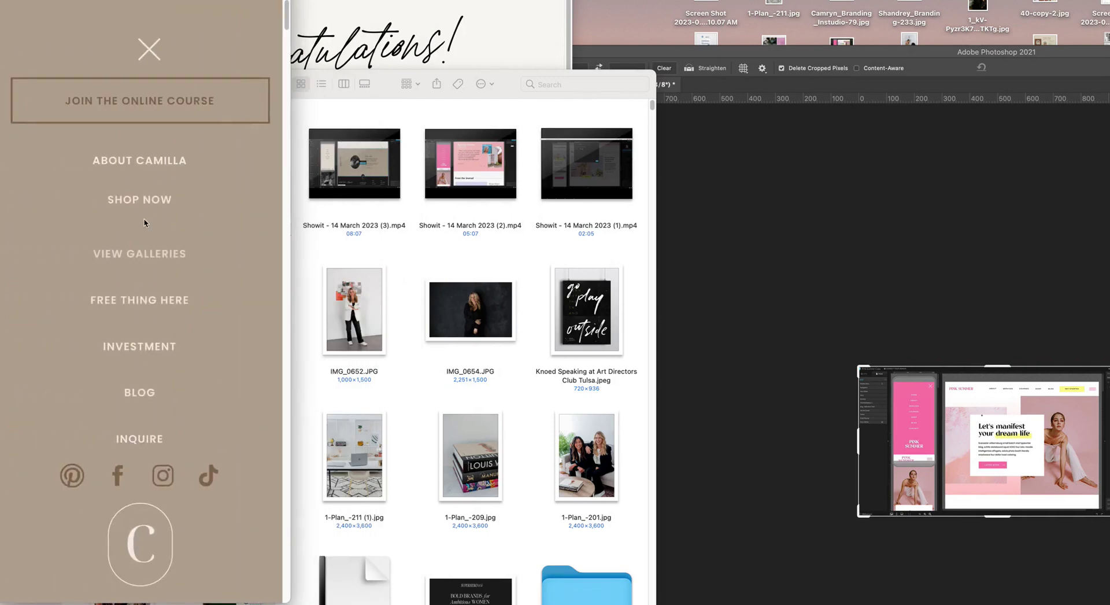
pyautogui.click(160, 43)
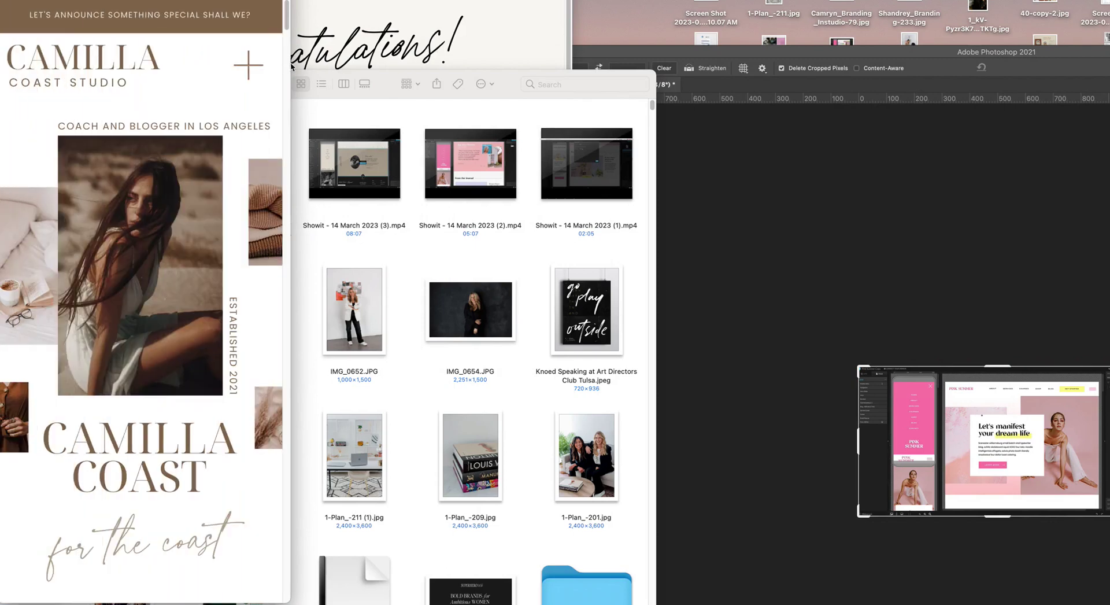
pyautogui.scroll(-10, 277, 174)
pyautogui.moveTo(291, 118); pyautogui.dragTo(1084, 247)
pyautogui.press('super+w')
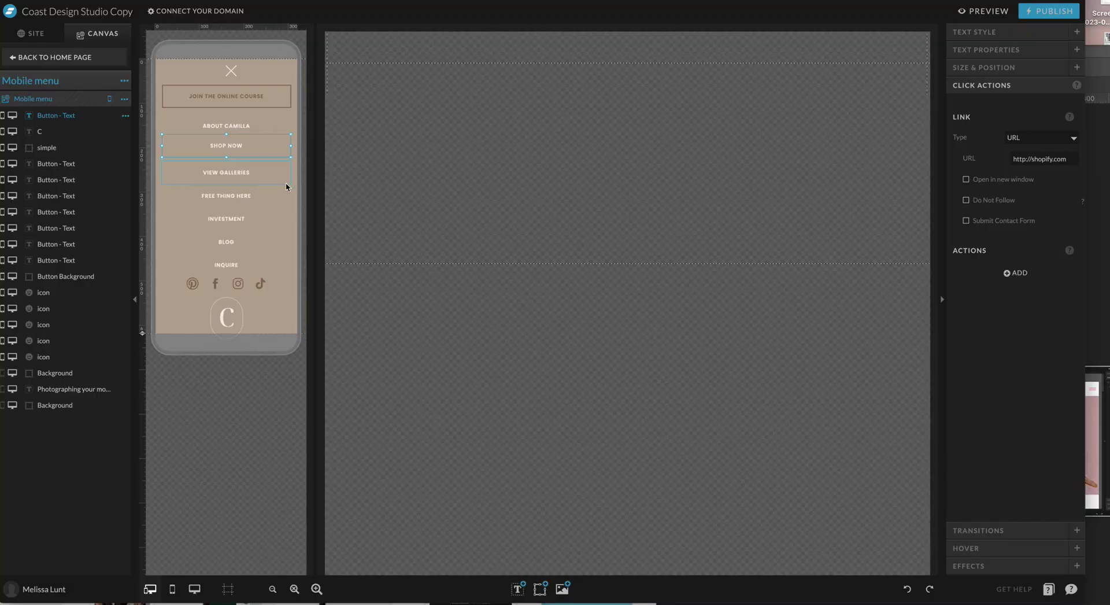